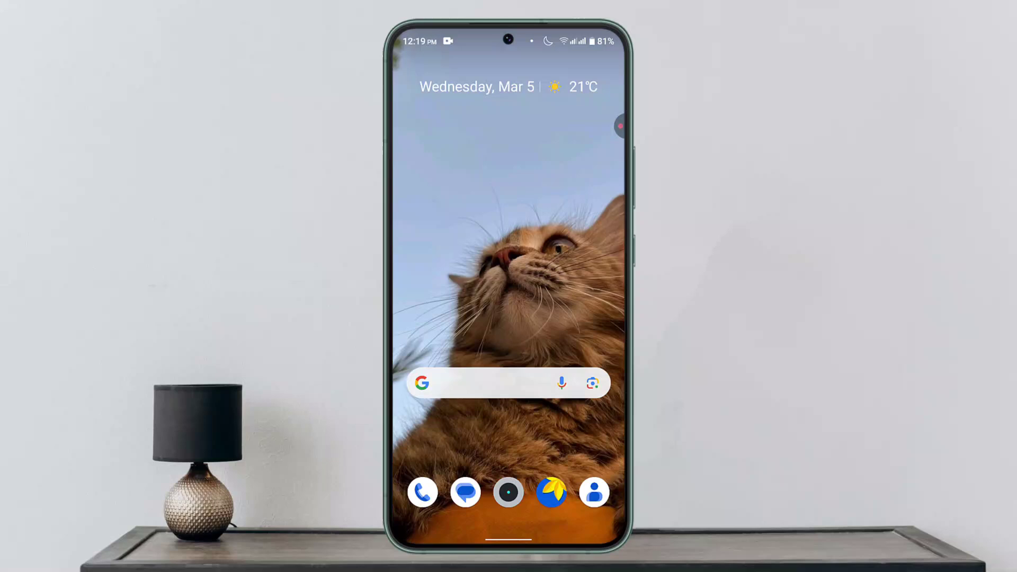
{"action": "left_click_drag", "start_coordinate": [508, 445], "coordinate": [509, 198]}
{"action": "scroll", "coordinate": [509, 286], "scroll_direction": "down", "scroll_amount": 10}
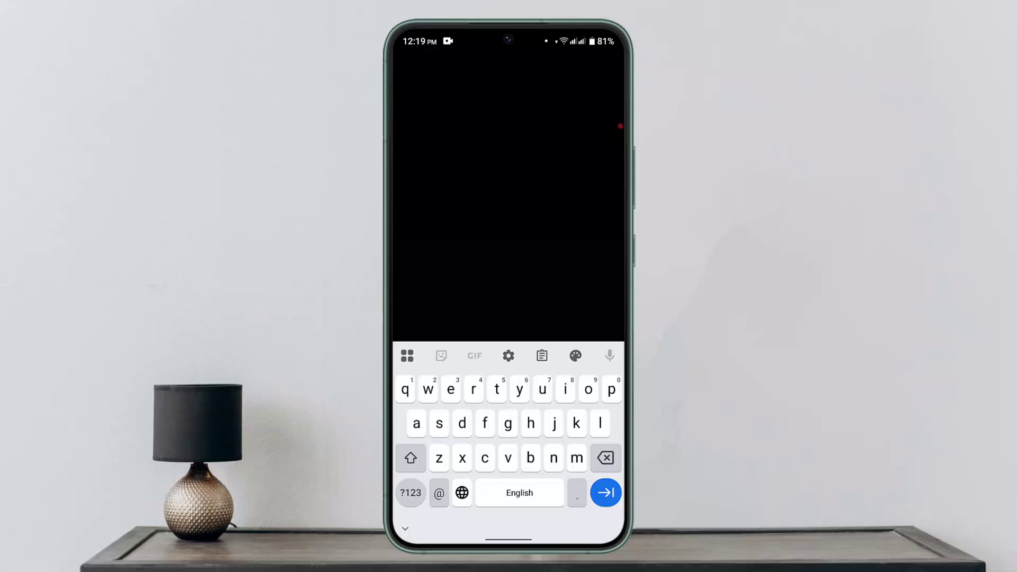
- Request a Netflix password-reset email to the account's address from the reset page
{"action": "key", "text": "Return"}
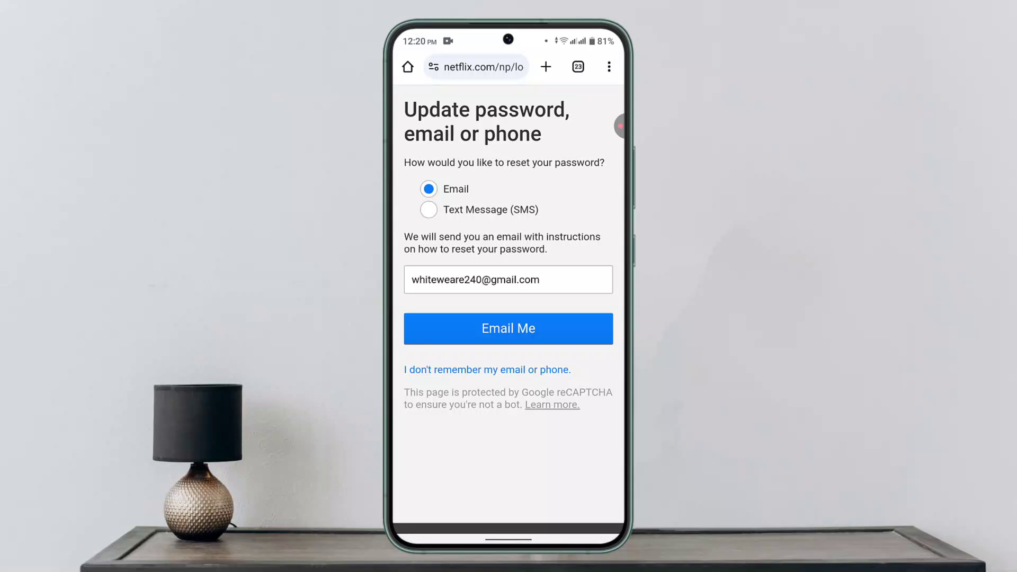
{"action": "left_click", "coordinate": [508, 329]}
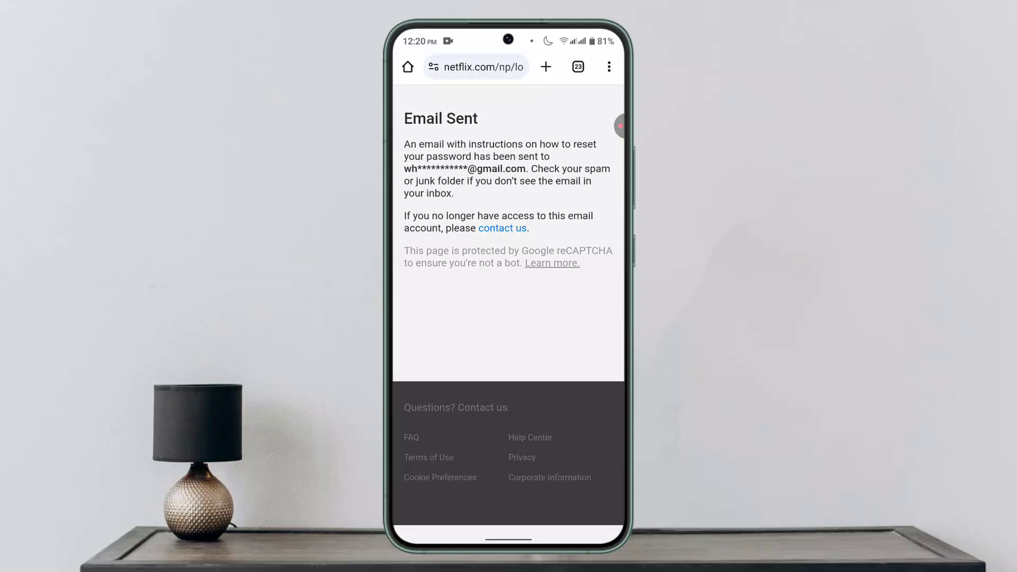
- Leave Netflix for the home screen and open the app drawer to find Gmail
{"action": "left_click_drag", "start_coordinate": [508, 540], "coordinate": [509, 357]}
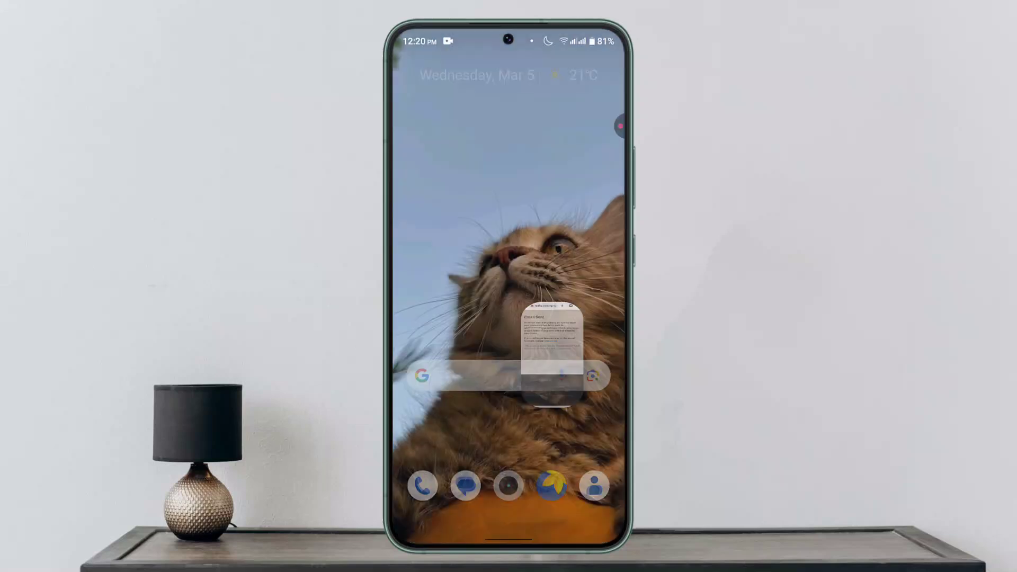
{"action": "left_click_drag", "start_coordinate": [509, 437], "coordinate": [509, 199]}
{"action": "type", "text": "G"}
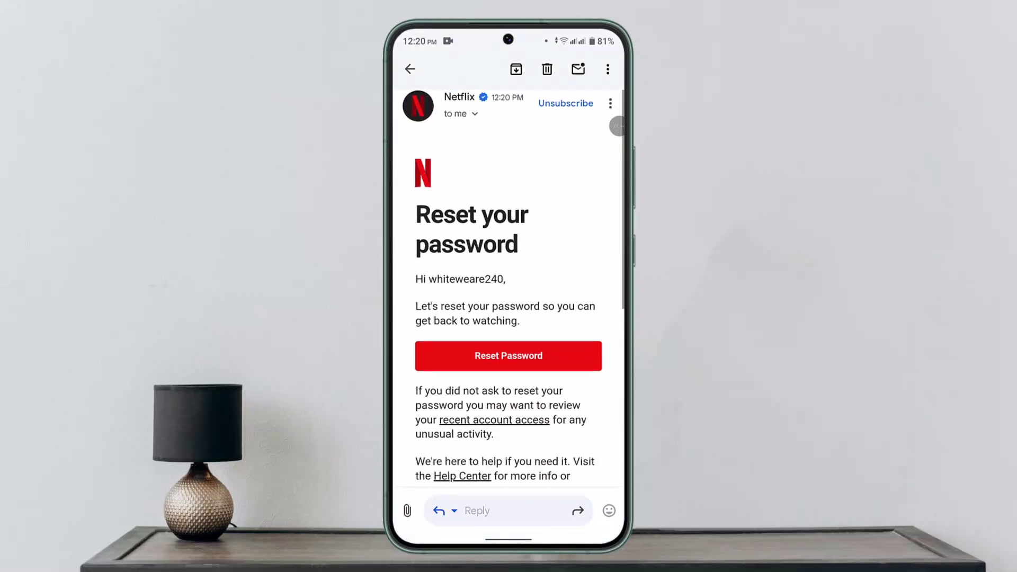
- Follow the email's red Reset Password link to Netflix's Change password page
{"action": "left_click", "coordinate": [508, 356]}
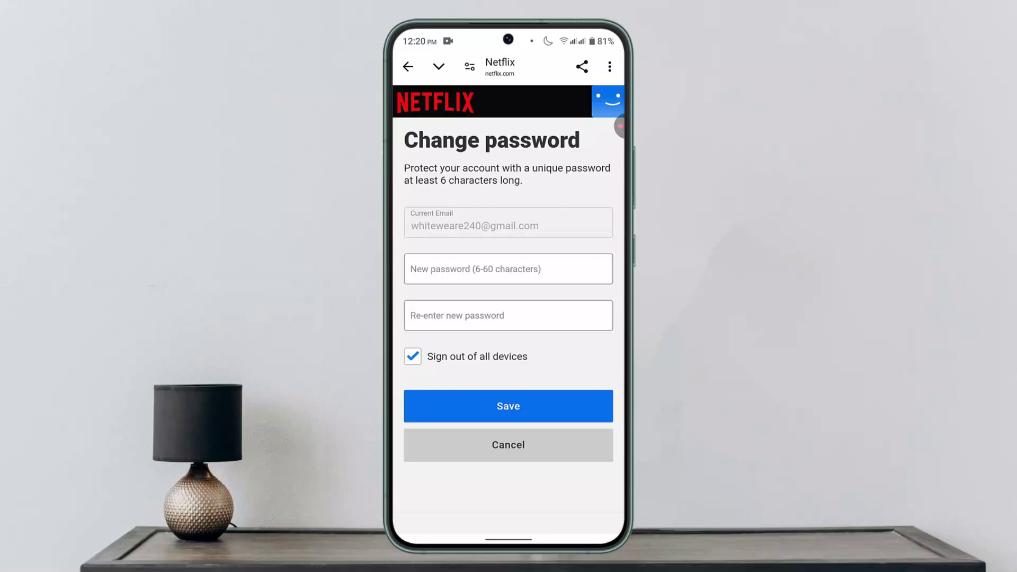
- Return to the Chrome tab's Email Sent page, then go back to Update password, email or phone
{"action": "left_click_drag", "start_coordinate": [509, 539], "coordinate": [509, 358]}
{"action": "left_click_drag", "start_coordinate": [444, 239], "coordinate": [572, 239]}
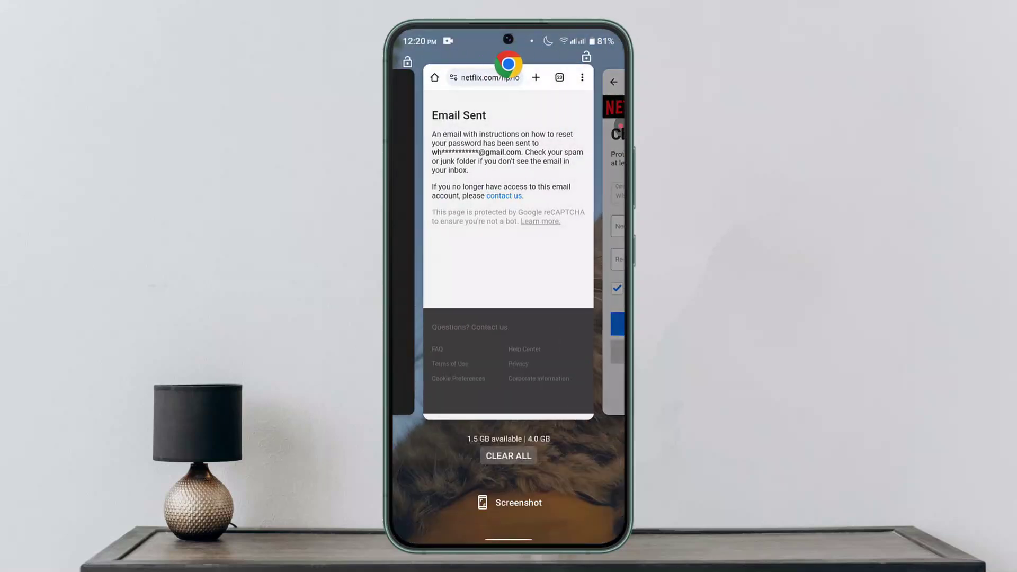
{"action": "left_click", "coordinate": [508, 239]}
{"action": "left_click_drag", "start_coordinate": [623, 318], "coordinate": [556, 318]}
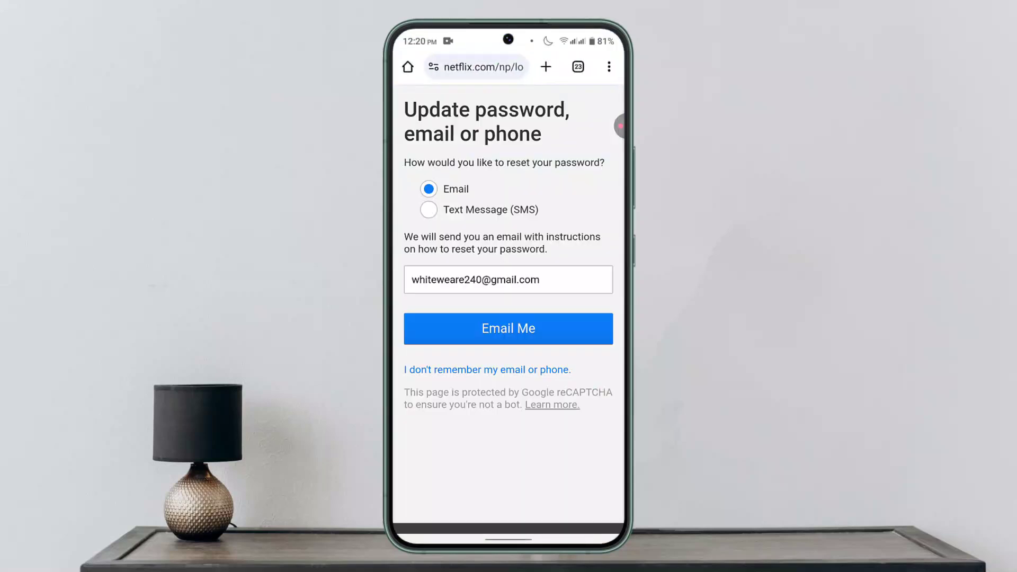